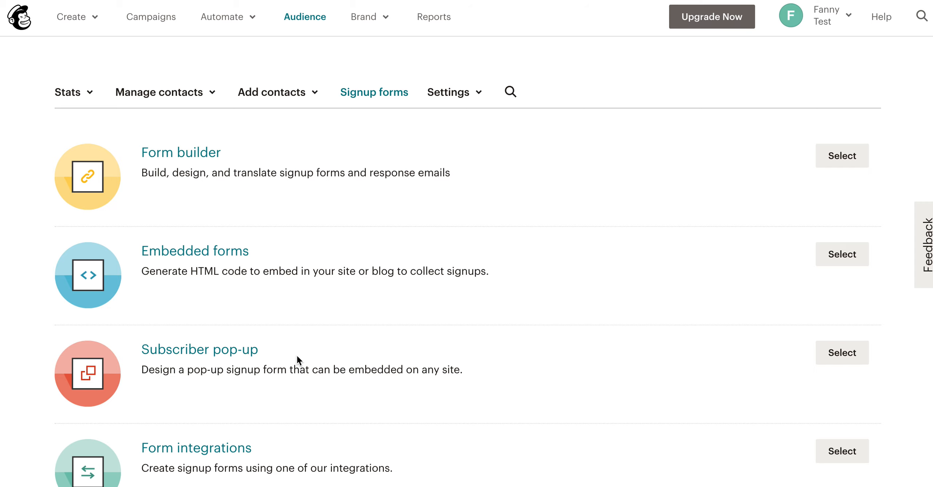
- Open the Form builder and select Signup form as the form to edit
scroll(292, 346, up, 1)
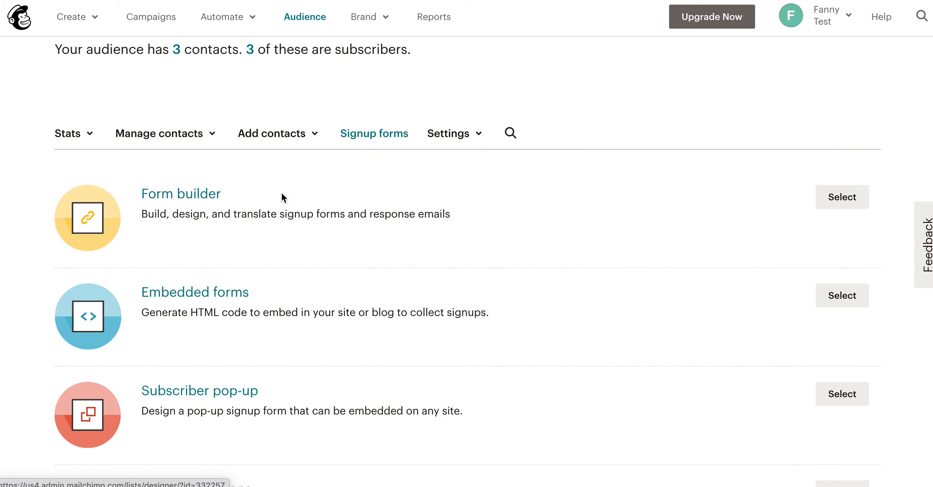
click(841, 197)
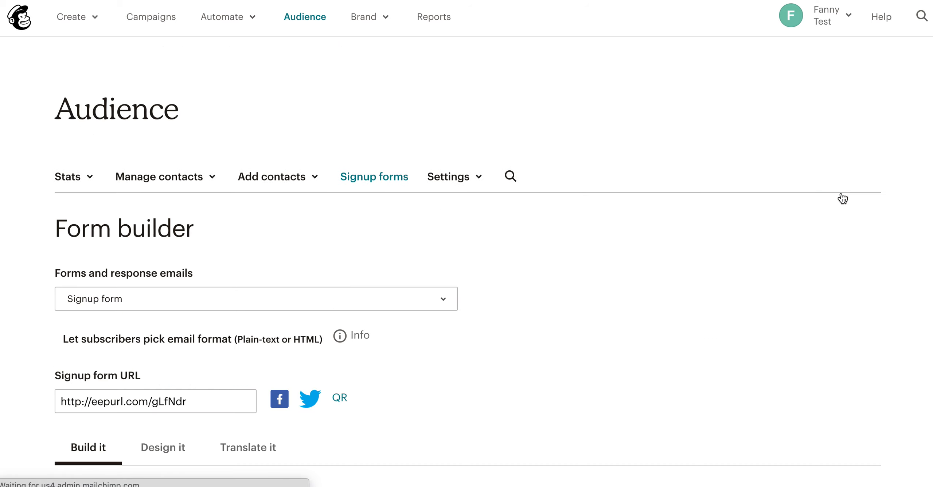
scroll(636, 250, down, 6)
scroll(636, 250, up, 1)
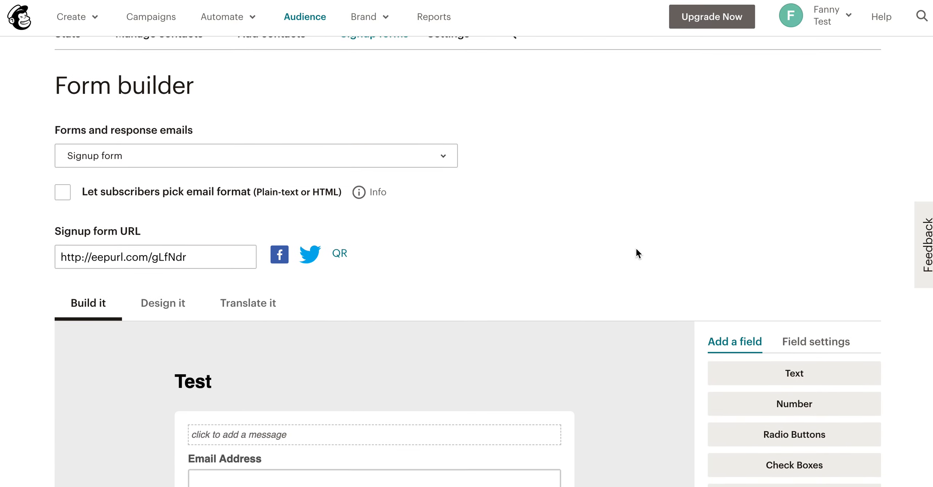
click(417, 152)
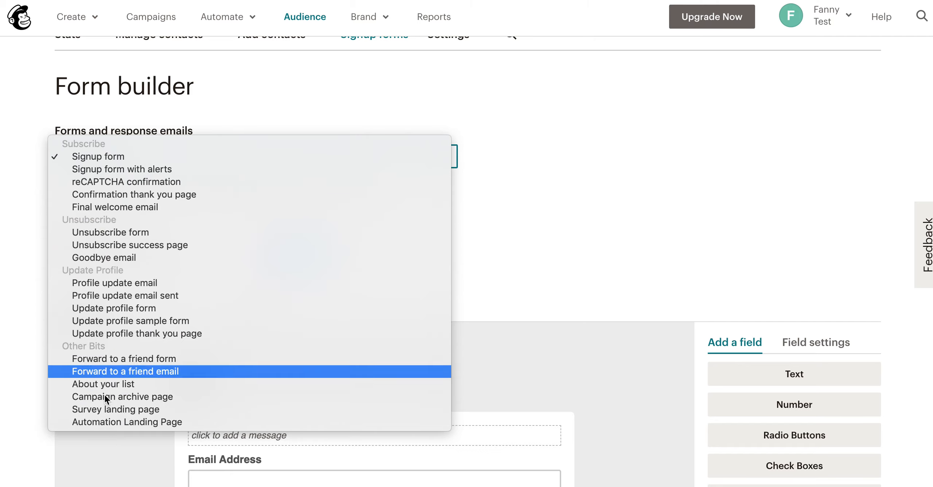
click(104, 161)
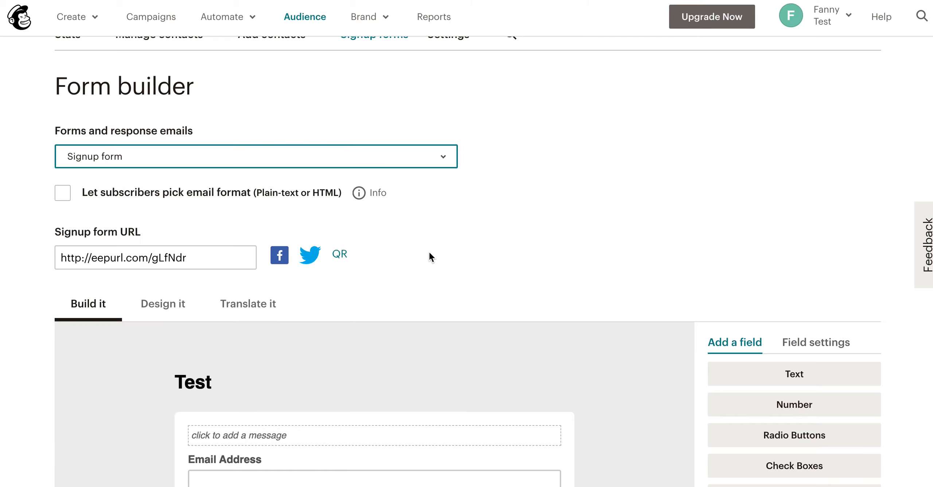
- Select the whole signup form URL
scroll(428, 253, down, 3)
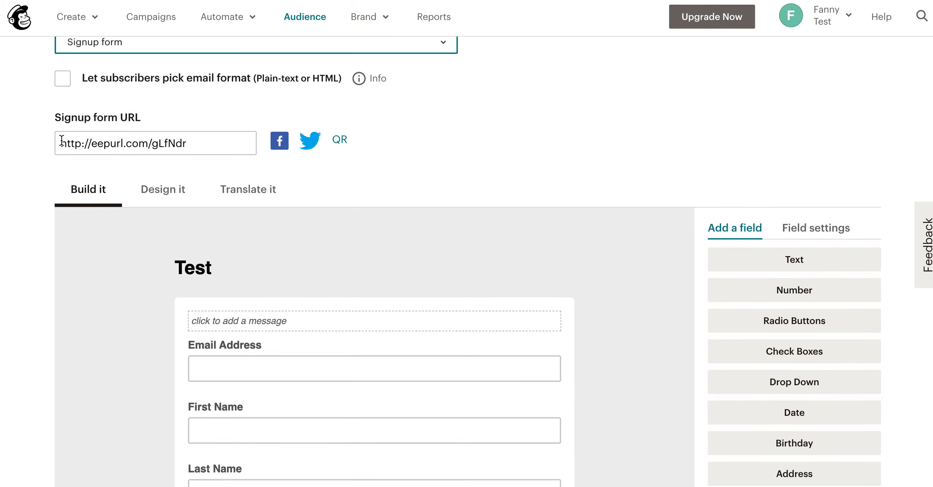
drag(63, 143, 206, 139)
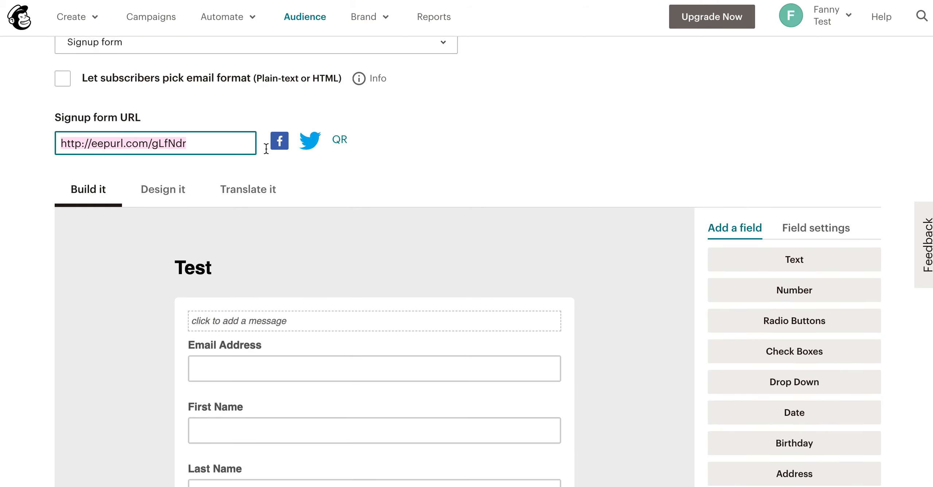
scroll(460, 161, up, 1)
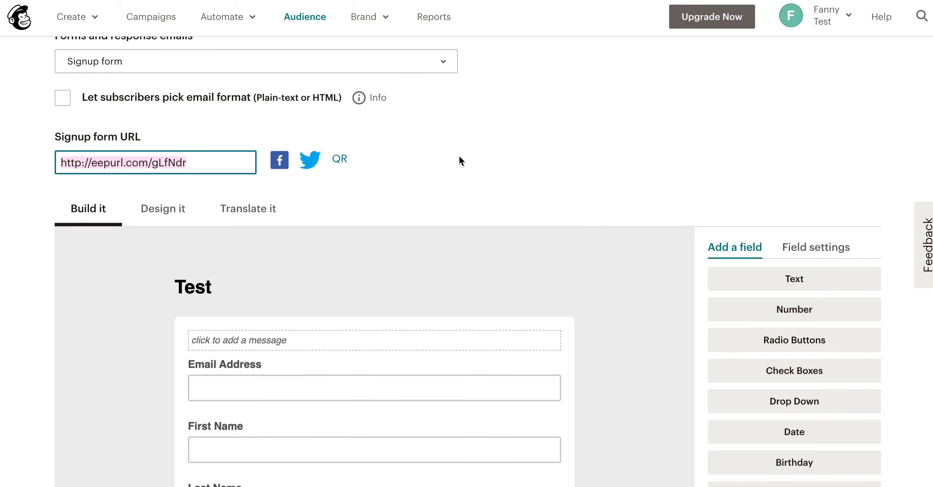
- Examine the signup form's fields, message area and title in the form preview
scroll(149, 174, down, 15)
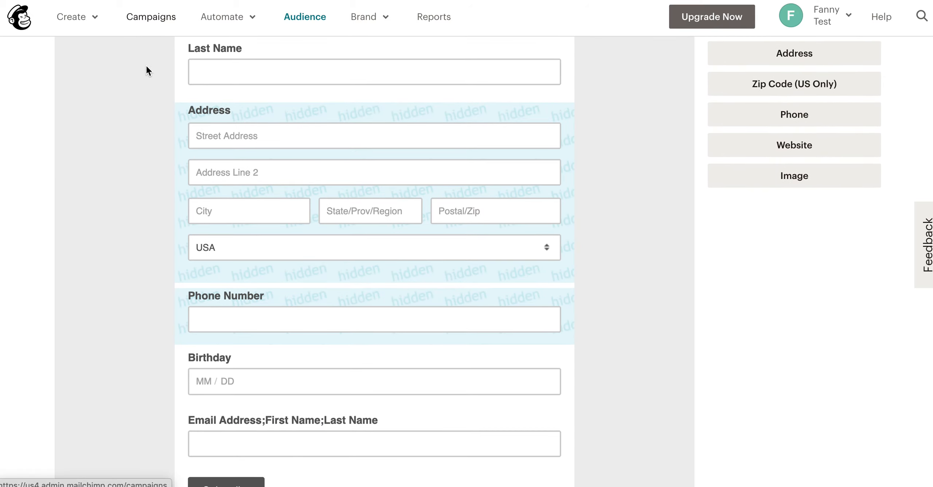
scroll(150, 119, up, 15)
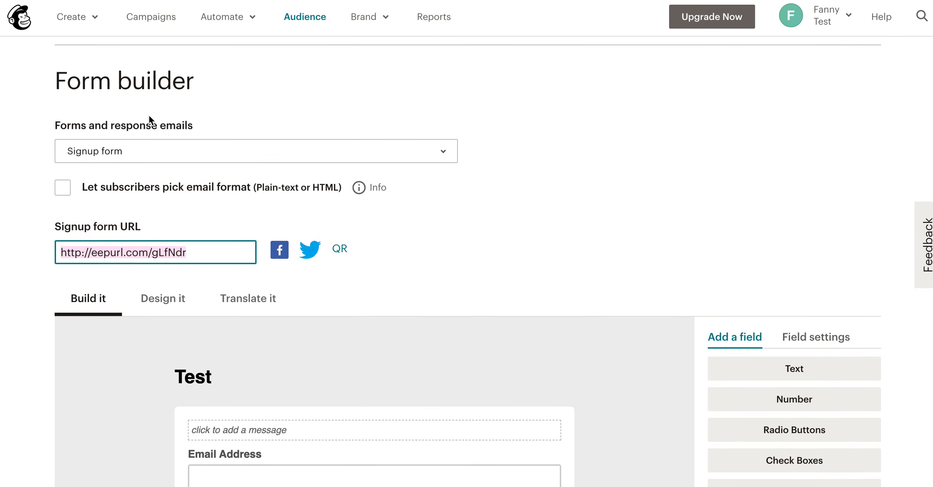
scroll(514, 258, down, 7)
scroll(514, 258, down, 3)
scroll(514, 258, up, 3)
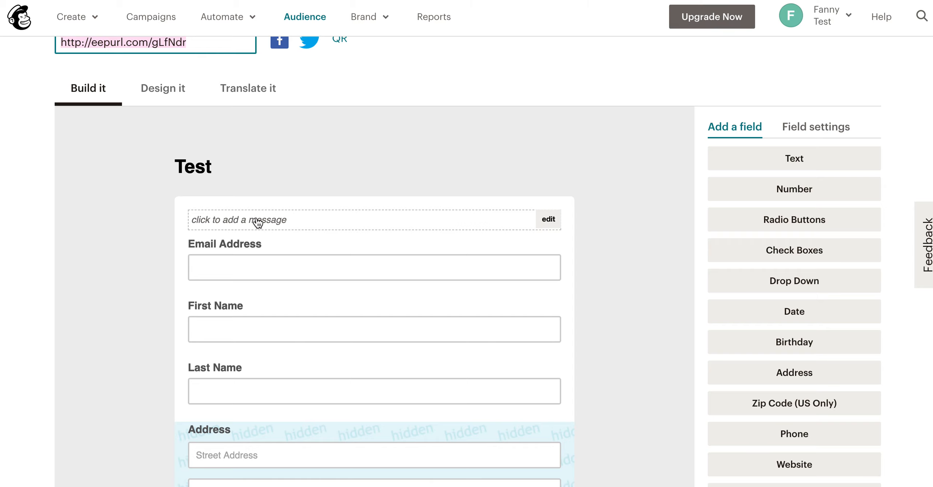
scroll(231, 204, up, 1)
mouse_move(208, 229)
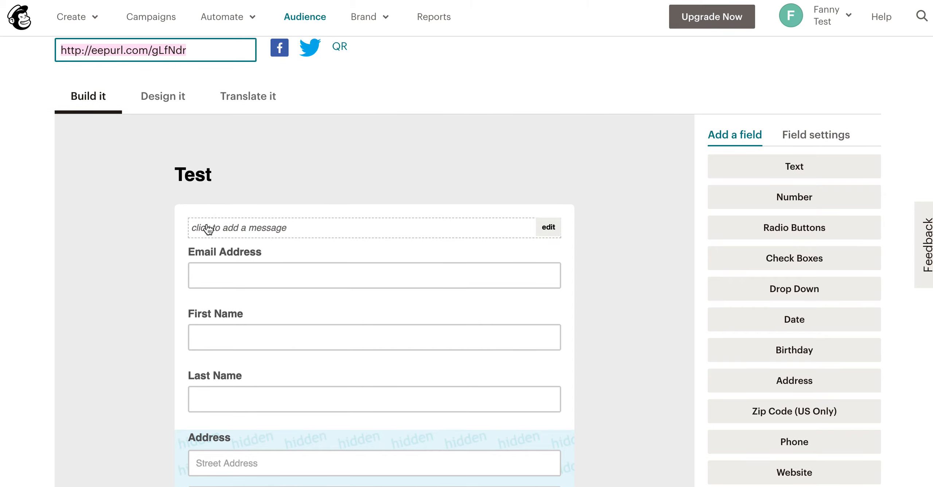
scroll(208, 229, up, 2)
mouse_move(207, 261)
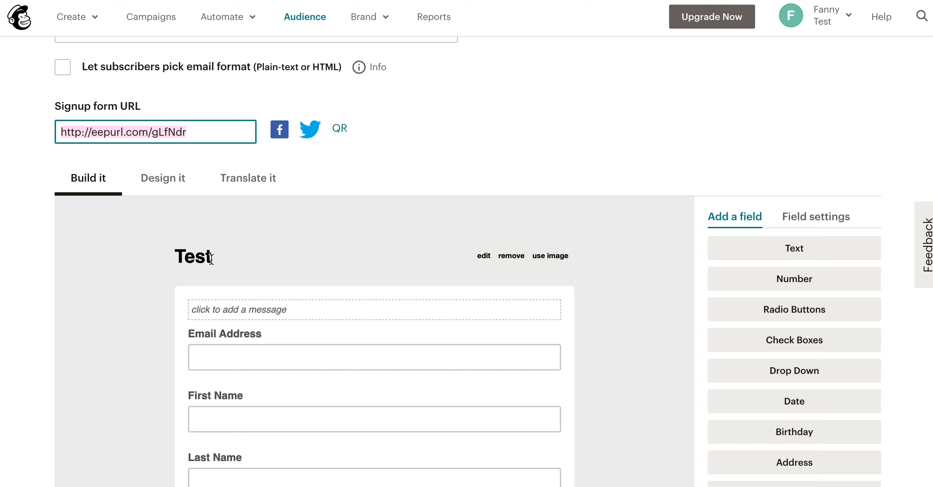
- Open the email field's settings and enter "Addresse e-mail" as its field label
scroll(211, 260, down, 4)
click(490, 192)
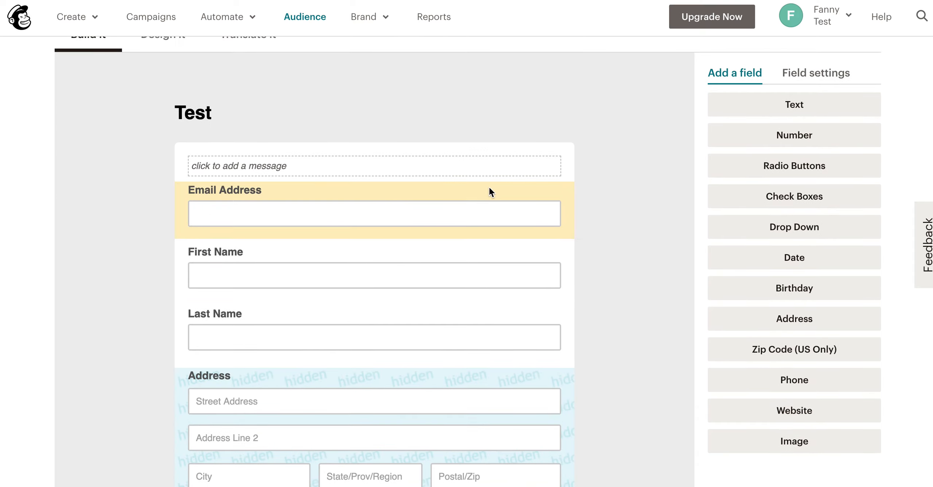
drag(560, 188, 527, 210)
scroll(267, 221, down, 1)
scroll(267, 220, down, 1)
scroll(192, 251, up, 1)
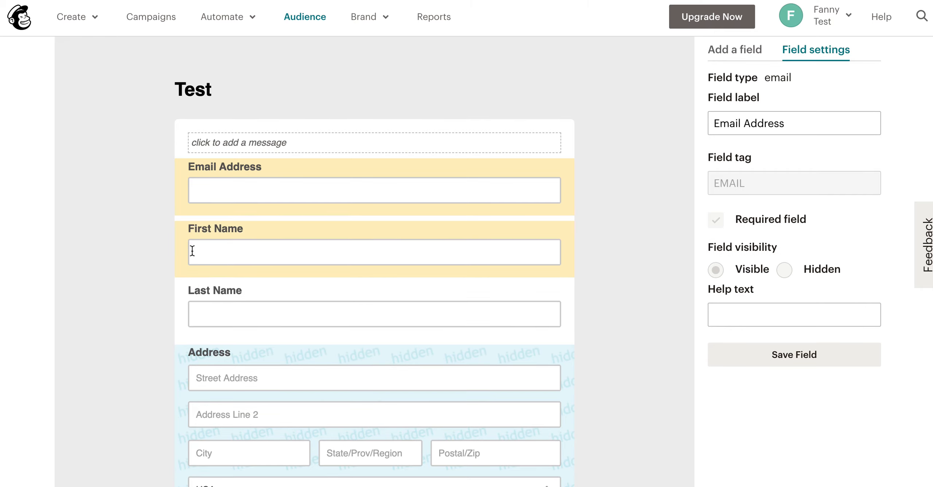
triple_click(740, 123)
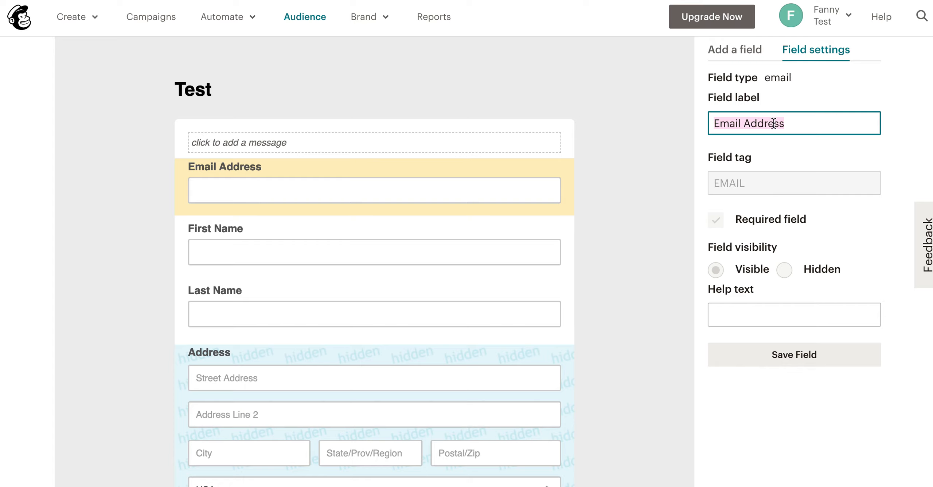
text(Addresse e)
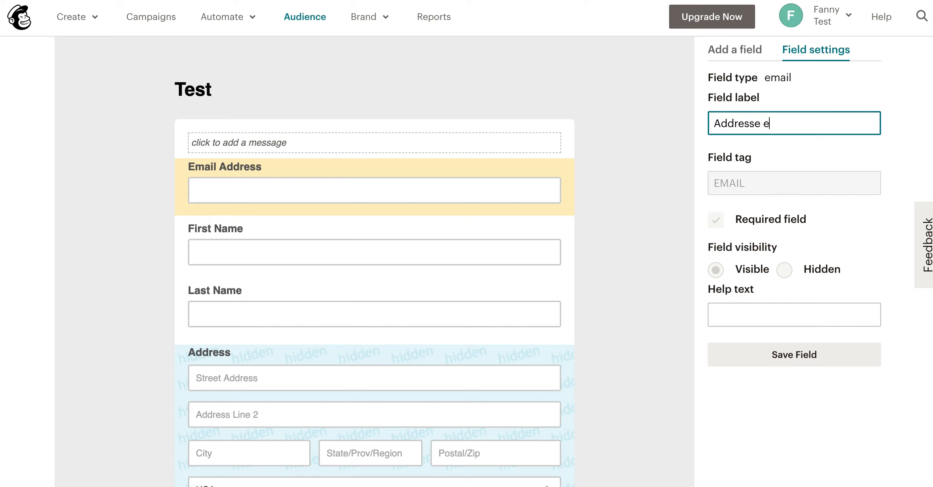
text(-mail)
click(570, 229)
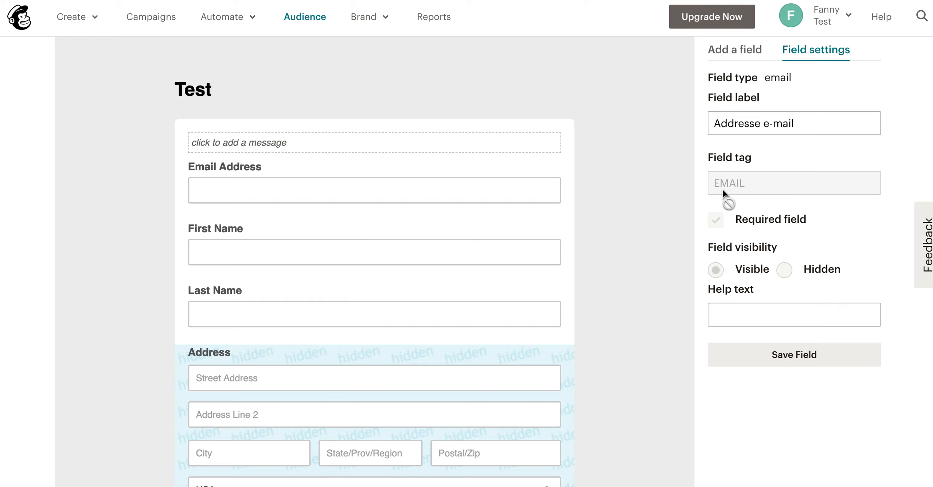
- Check the email field's help text option and review the field types that can be added to the form
scroll(673, 259, up, 1)
scroll(730, 295, up, 1)
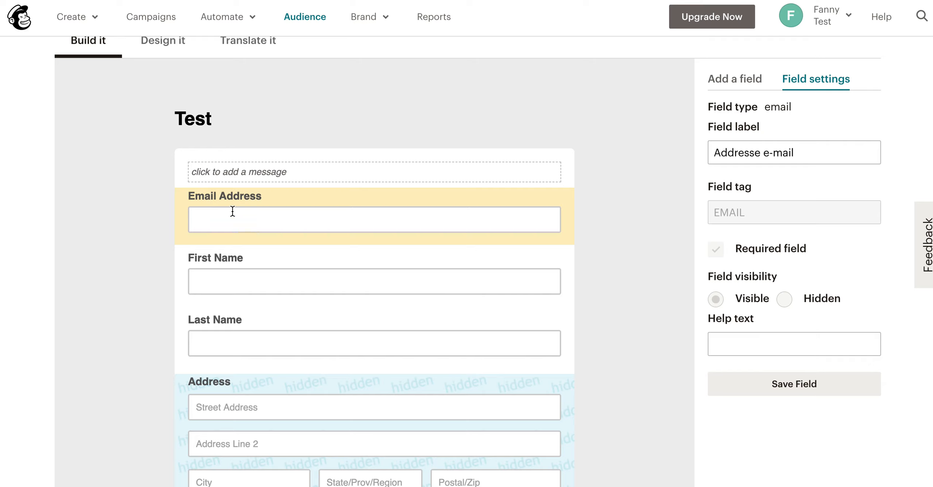
click(720, 338)
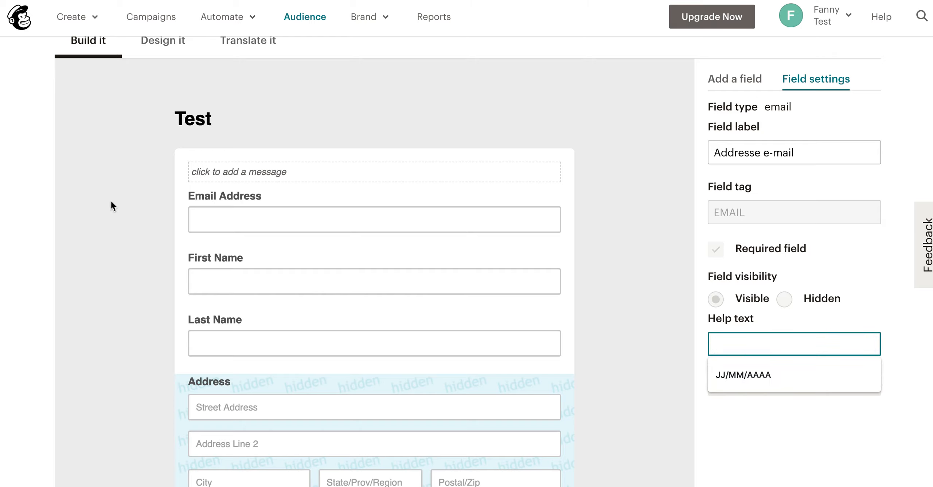
click(621, 285)
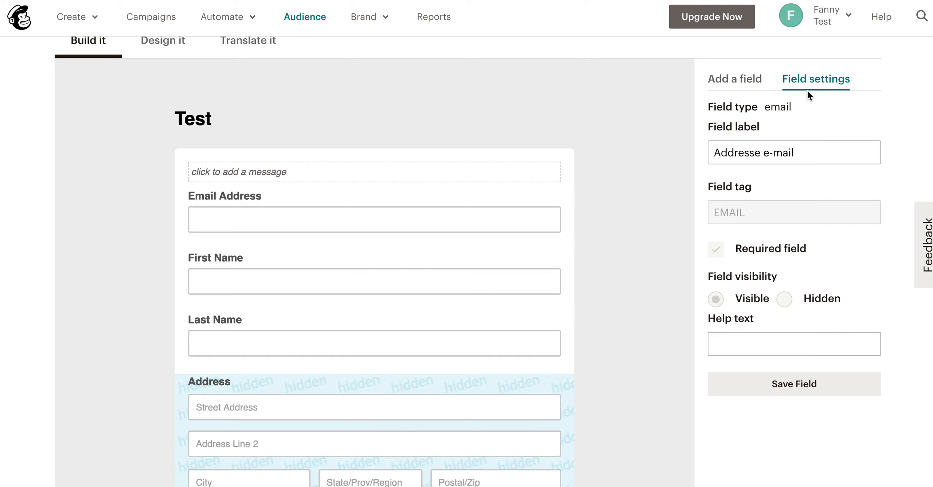
click(730, 81)
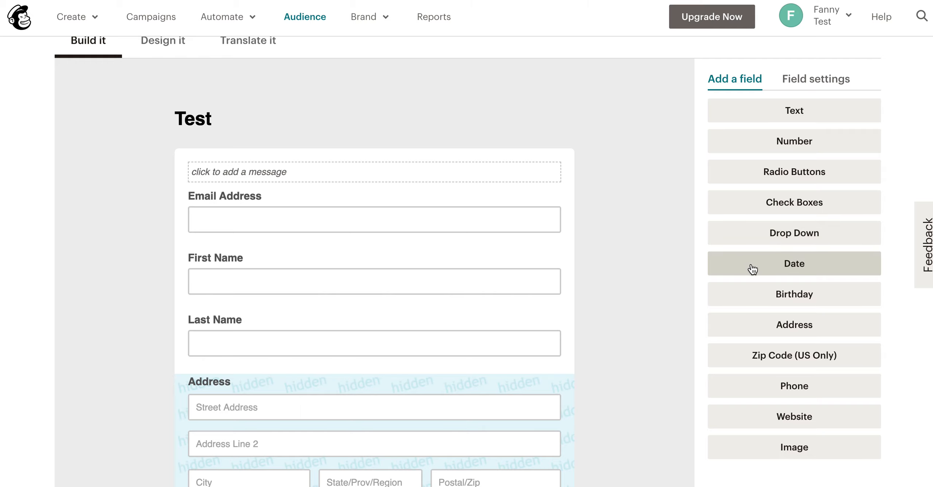
scroll(744, 431, down, 2)
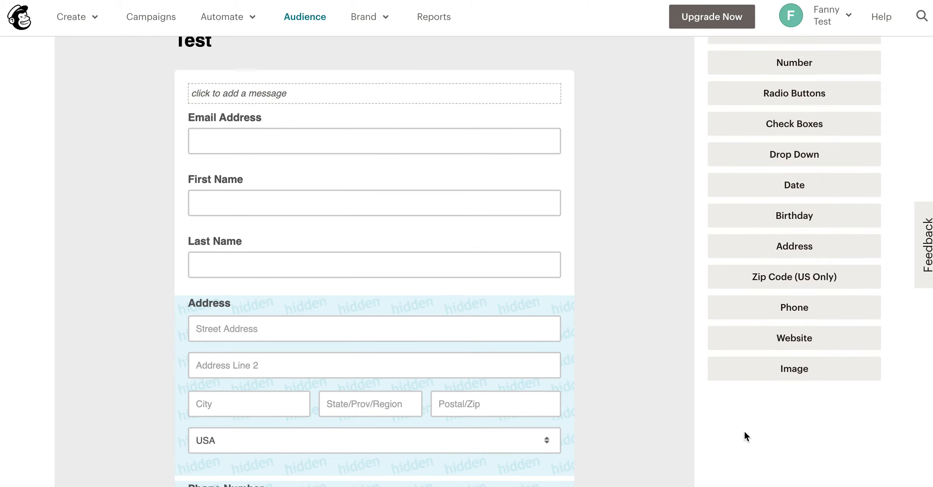
- Try switching the Last Name field to hidden and restore it to visible
click(198, 248)
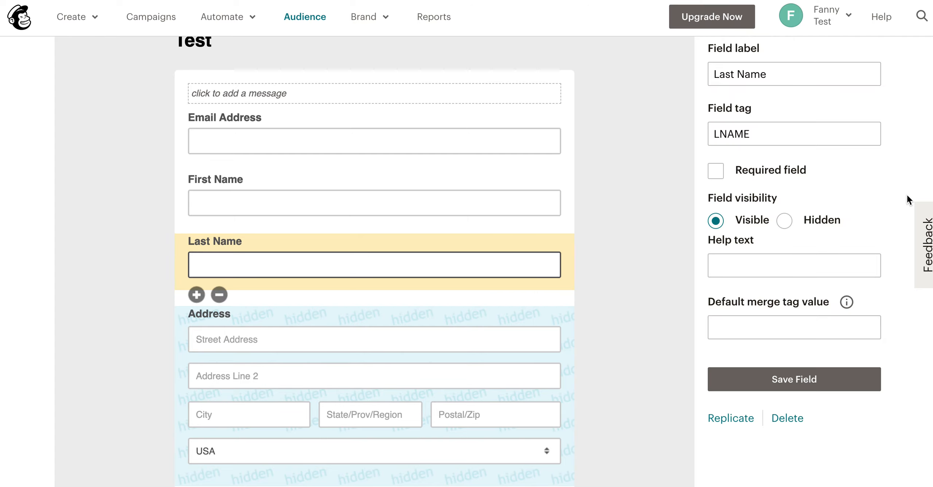
click(784, 223)
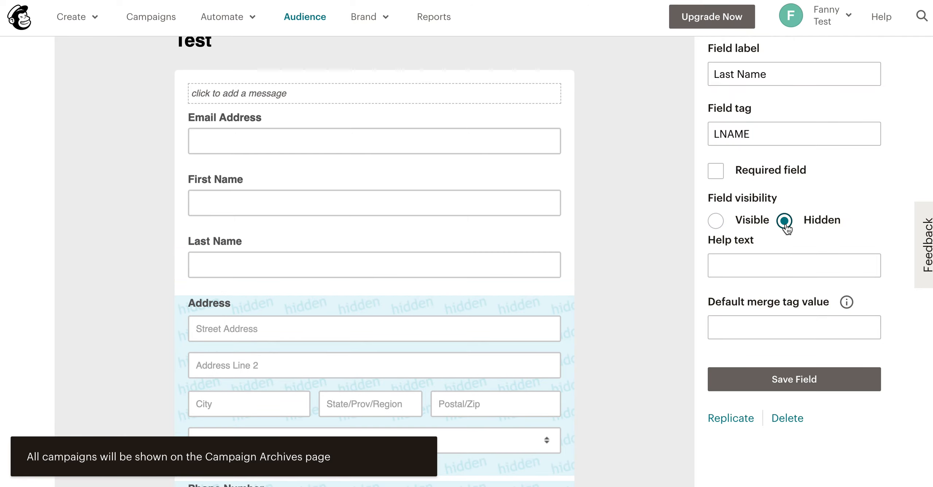
click(723, 221)
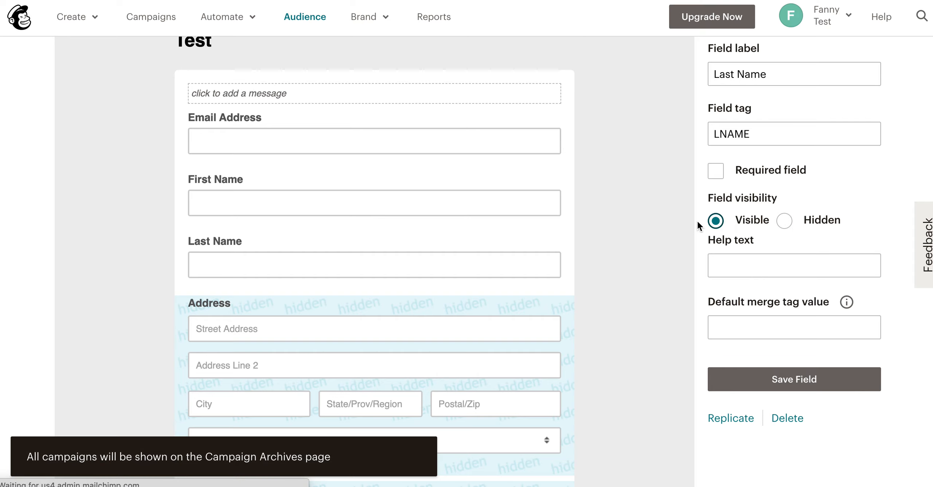
- Set the Birthday field's visibility to hidden
scroll(580, 248, down, 5)
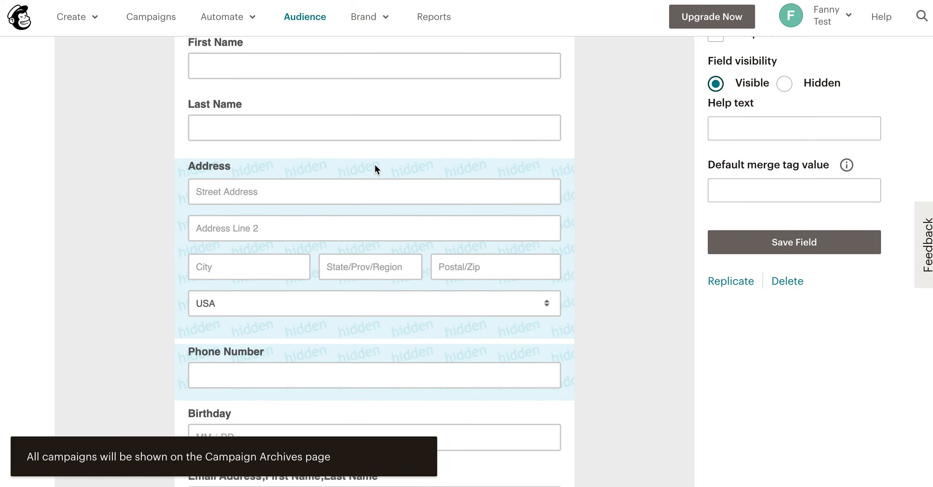
scroll(231, 172, down, 2)
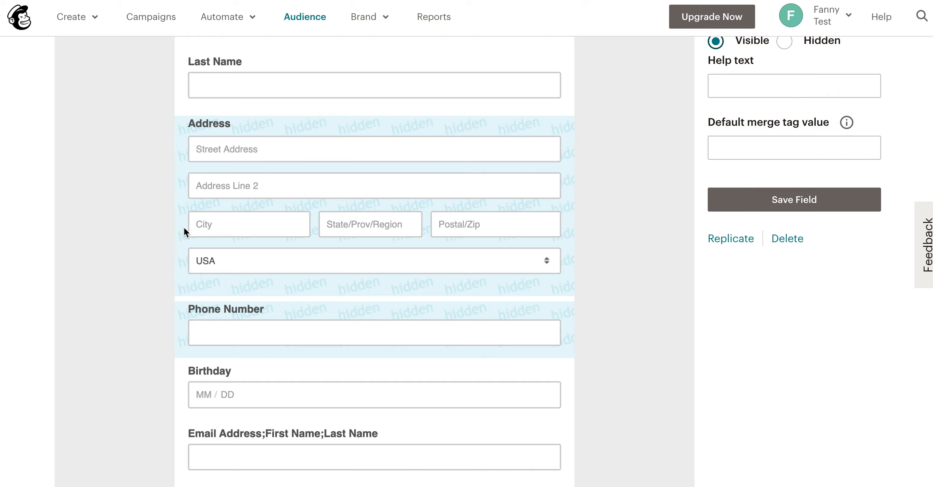
scroll(224, 318, down, 4)
scroll(223, 296, up, 5)
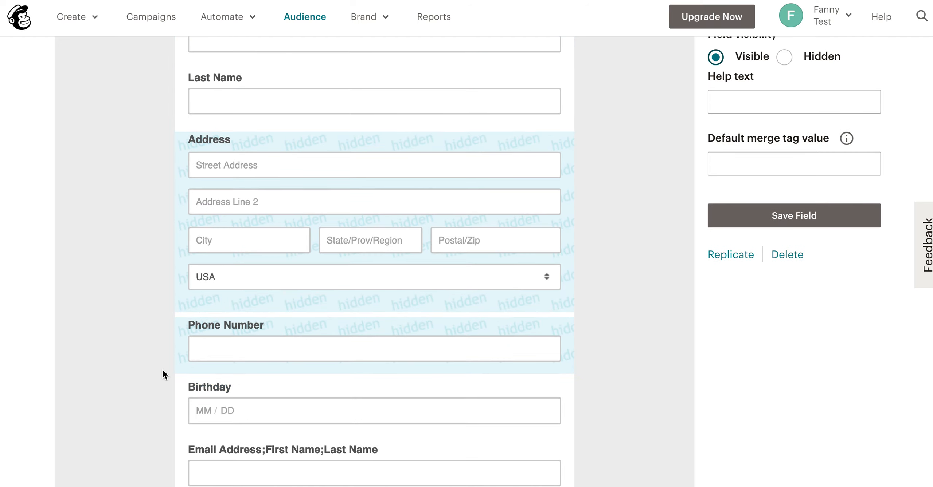
scroll(204, 339, down, 3)
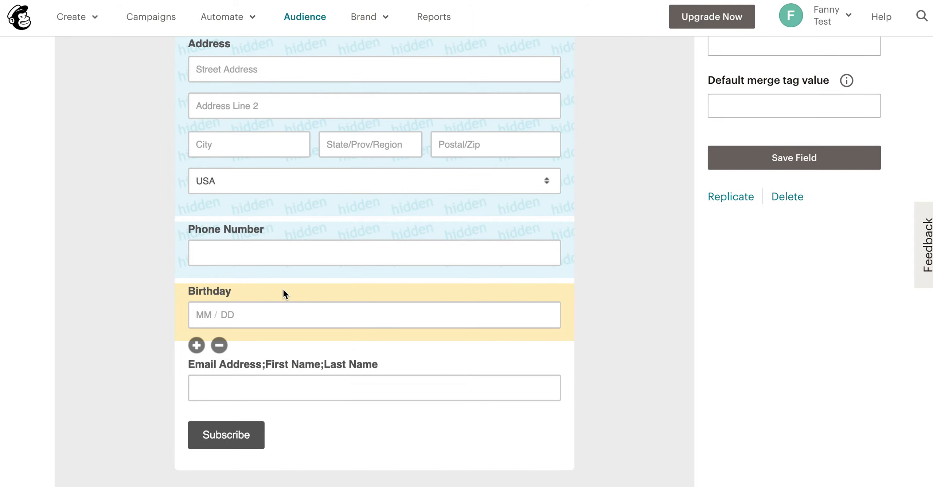
scroll(673, 295, up, 3)
click(784, 94)
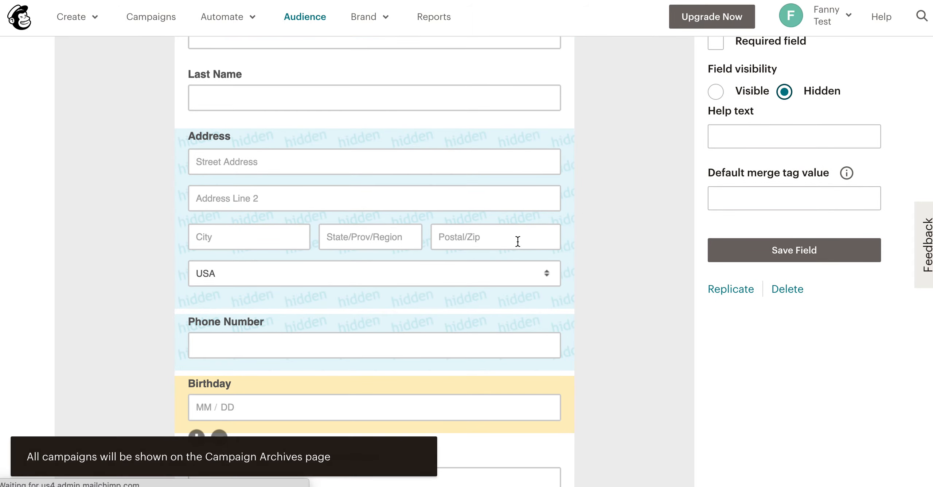
scroll(459, 265, down, 6)
scroll(386, 254, up, 3)
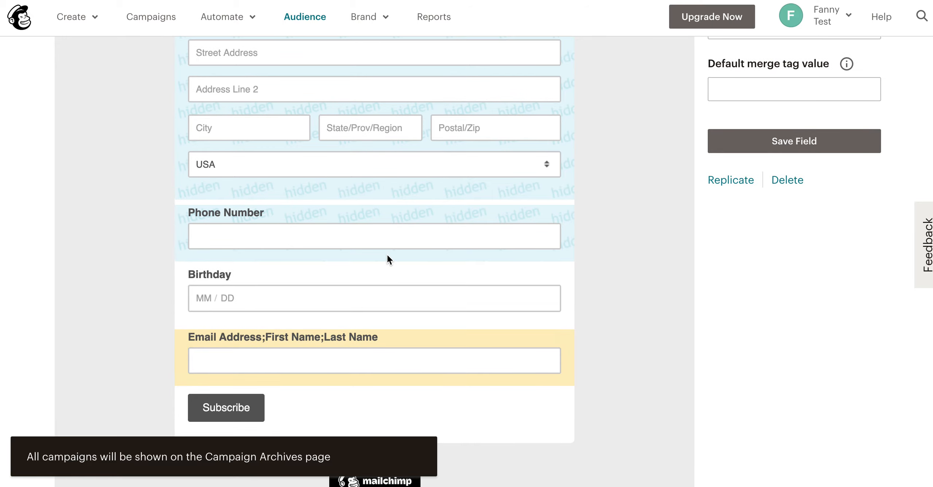
- Set the "Email Address;First Name;Last Name" field to hidden and save the field
click(413, 342)
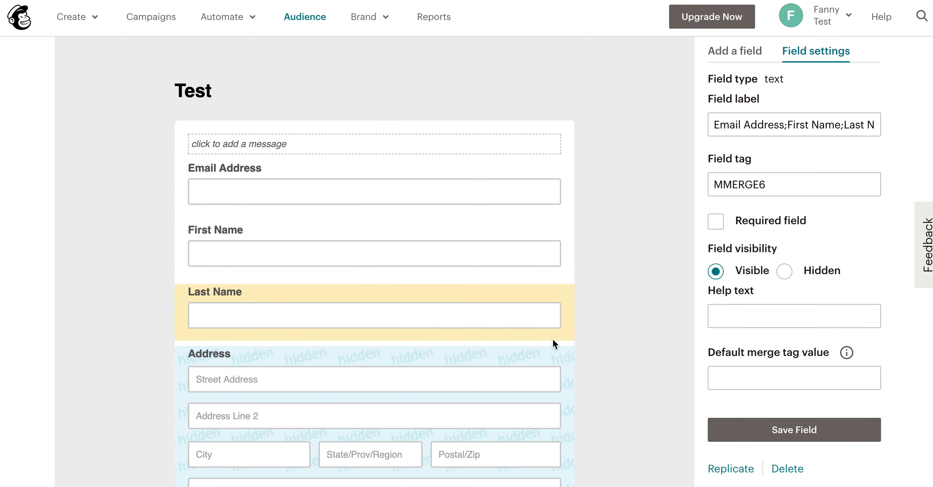
click(783, 272)
scroll(685, 297, down, 3)
scroll(685, 295, down, 10)
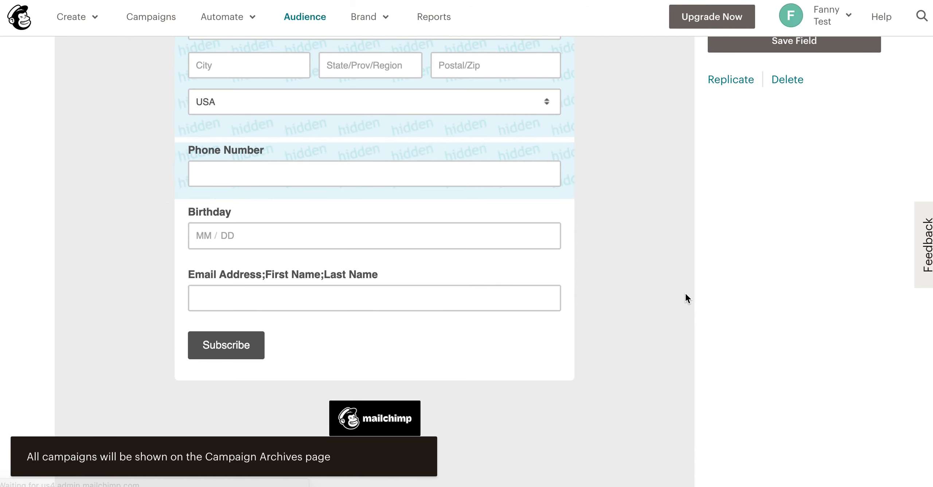
scroll(685, 295, up, 4)
click(762, 167)
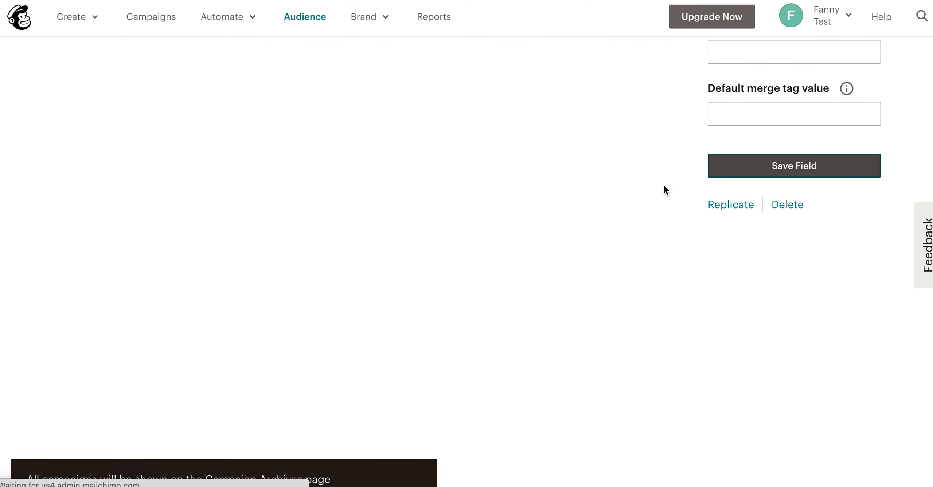
- Set the Birthday field's visibility to hidden and save the field
drag(546, 337, 516, 332)
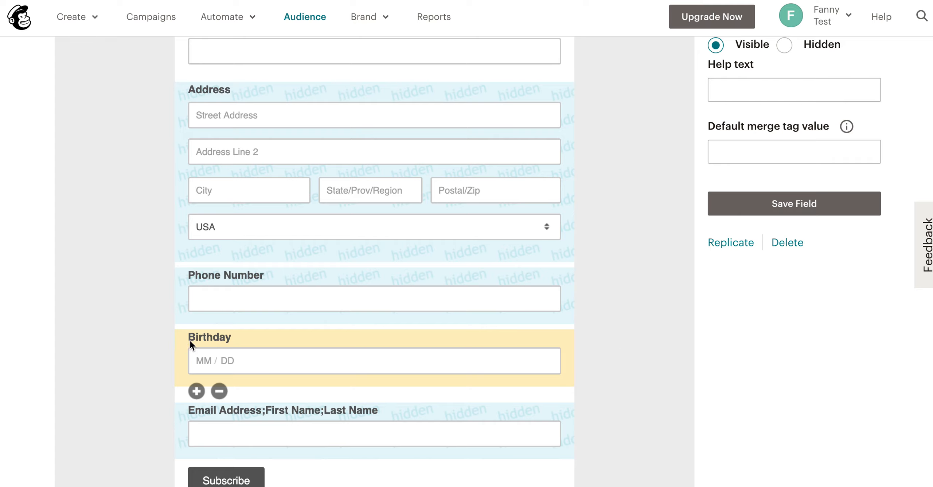
click(745, 209)
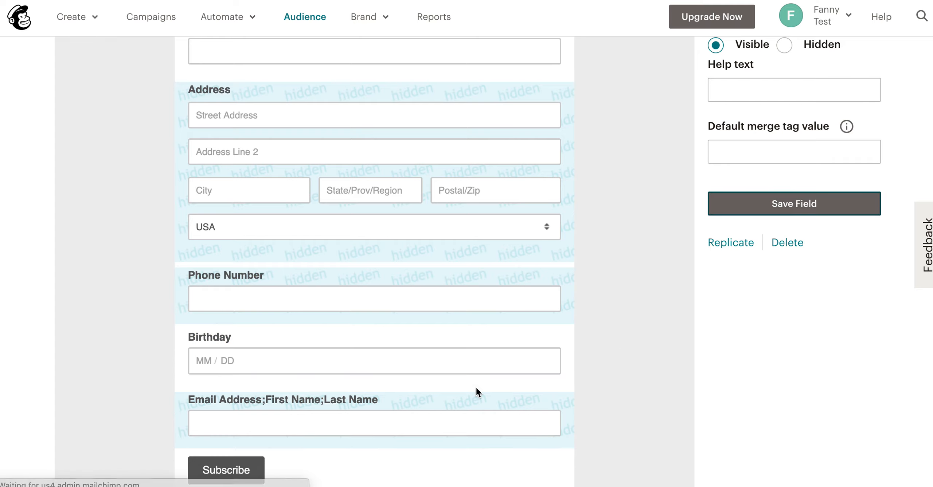
click(451, 346)
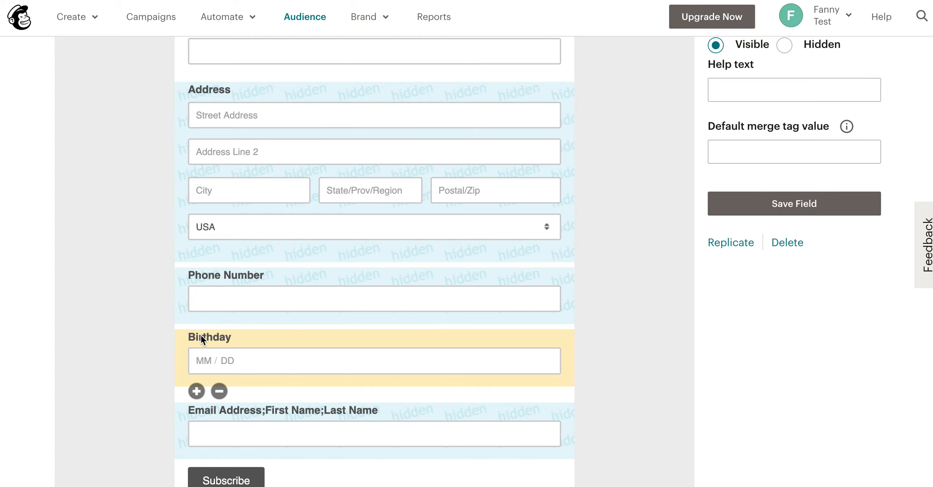
scroll(814, 277, up, 5)
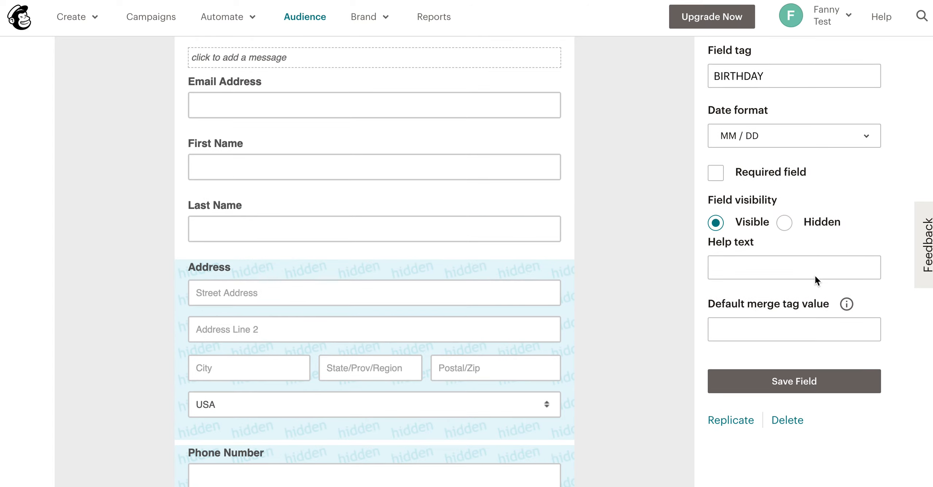
scroll(656, 237, up, 2)
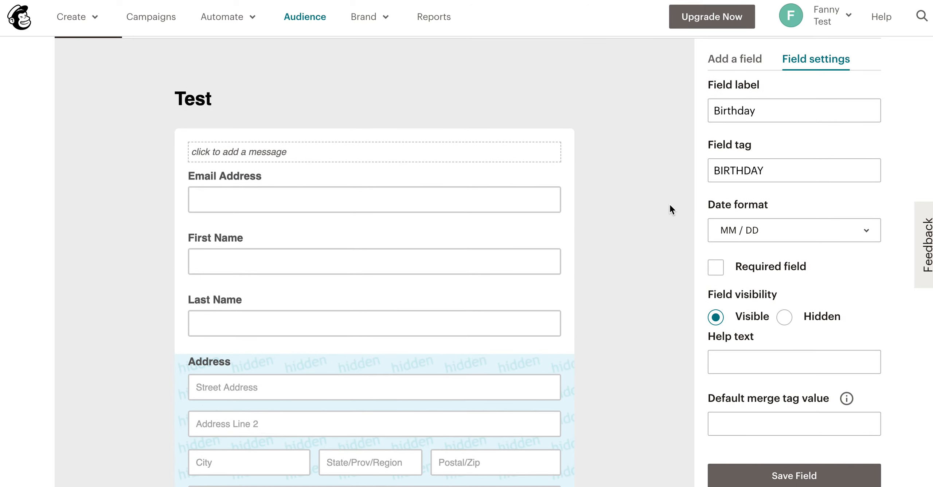
scroll(669, 203, down, 3)
click(779, 204)
click(748, 369)
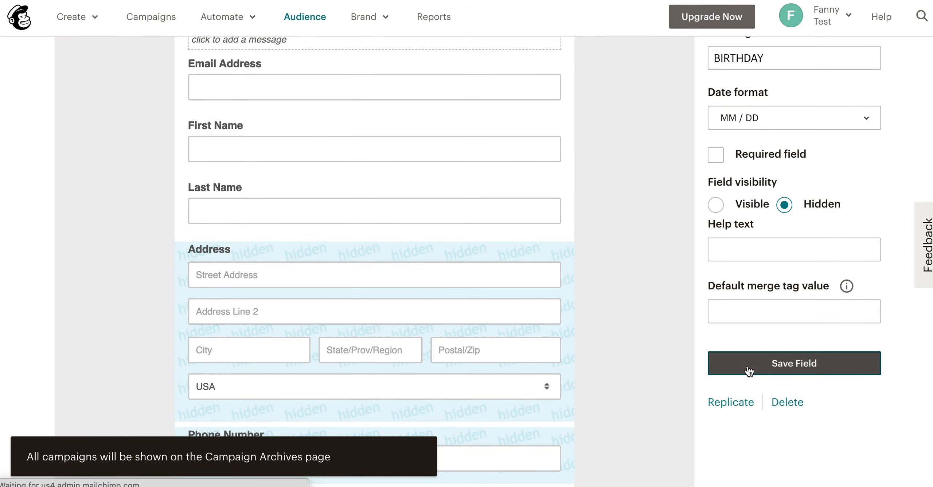
scroll(616, 351, down, 7)
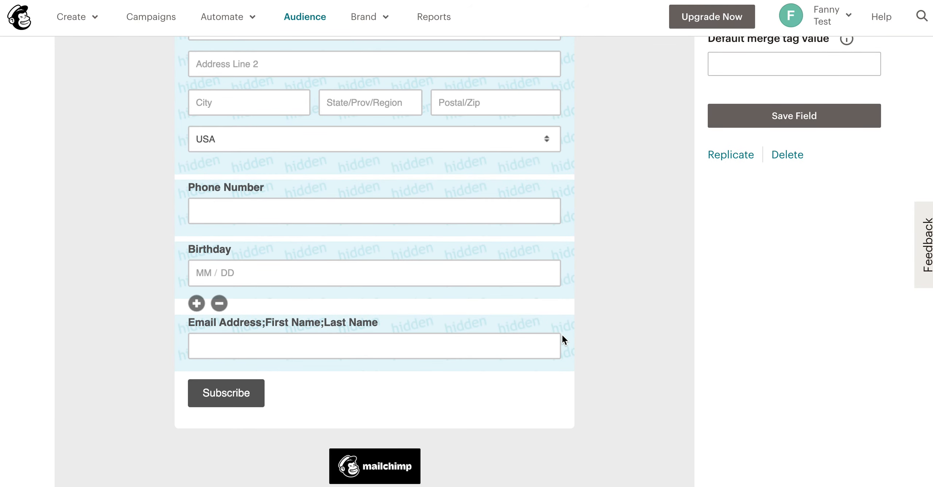
- Review the form's design options for the page background, the header and the body foreground
scroll(220, 309, up, 9)
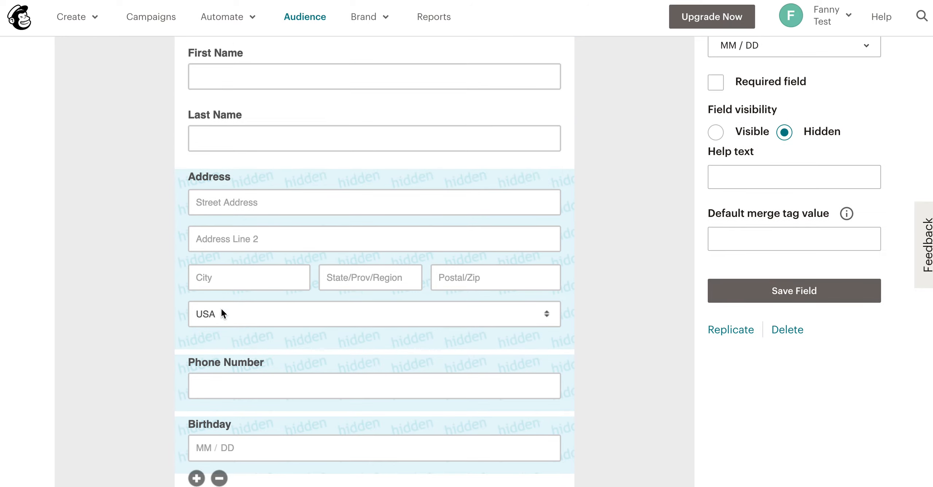
scroll(221, 309, up, 5)
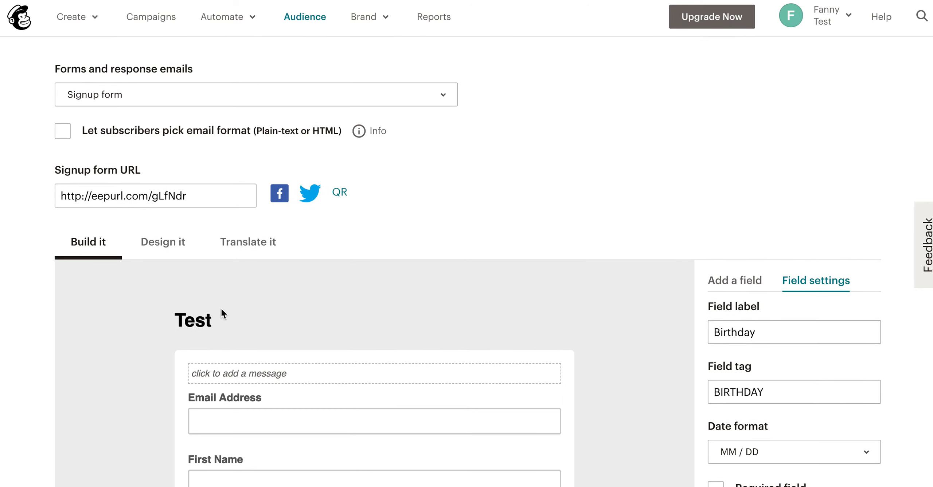
scroll(221, 308, down, 10)
scroll(221, 308, up, 6)
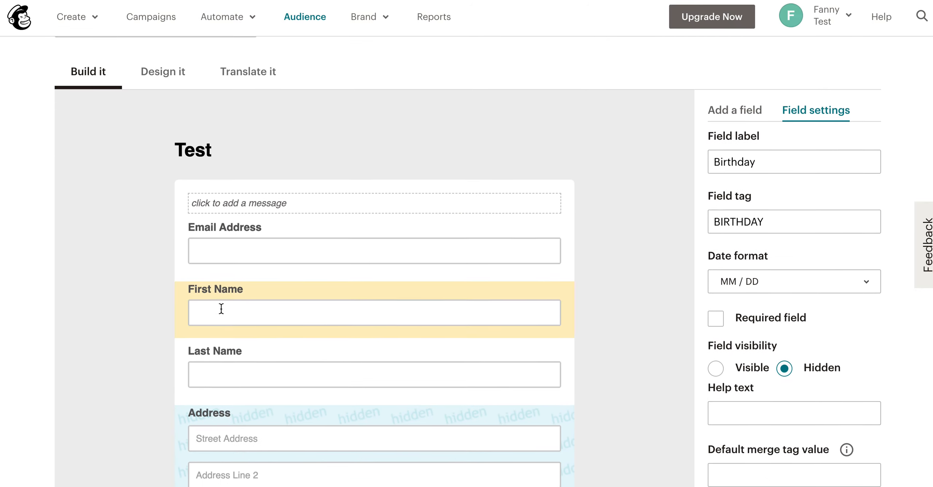
scroll(148, 91, up, 3)
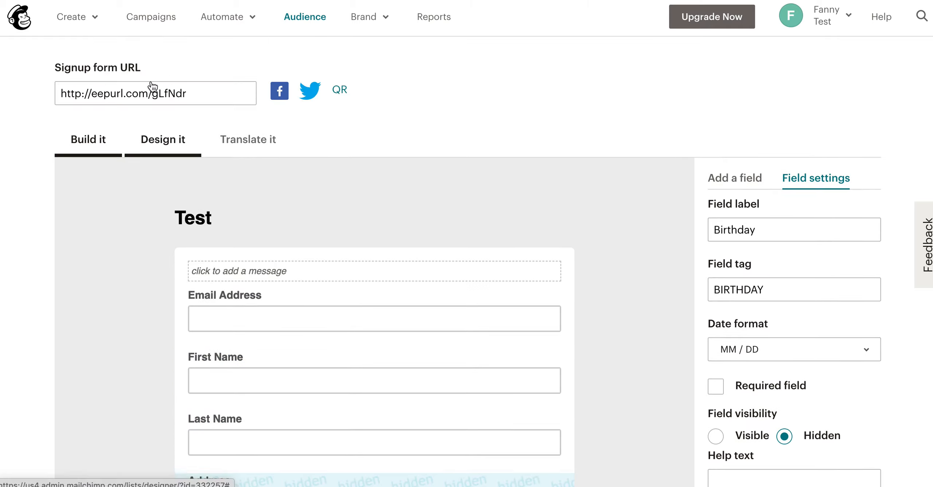
click(161, 207)
scroll(249, 331, down, 16)
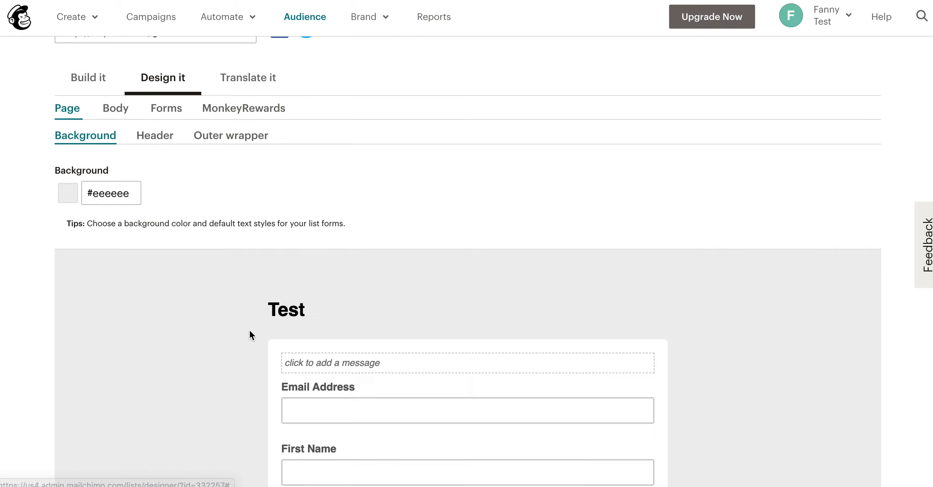
scroll(249, 331, up, 11)
scroll(249, 331, up, 3)
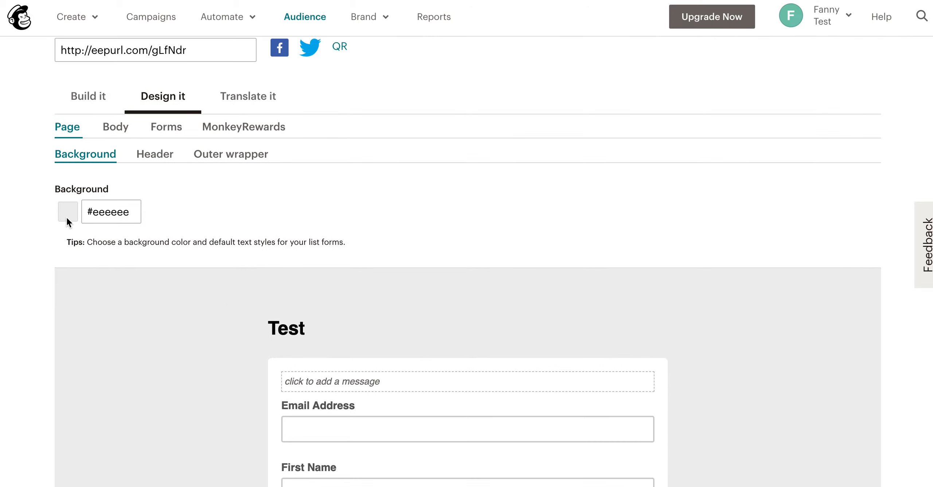
click(162, 153)
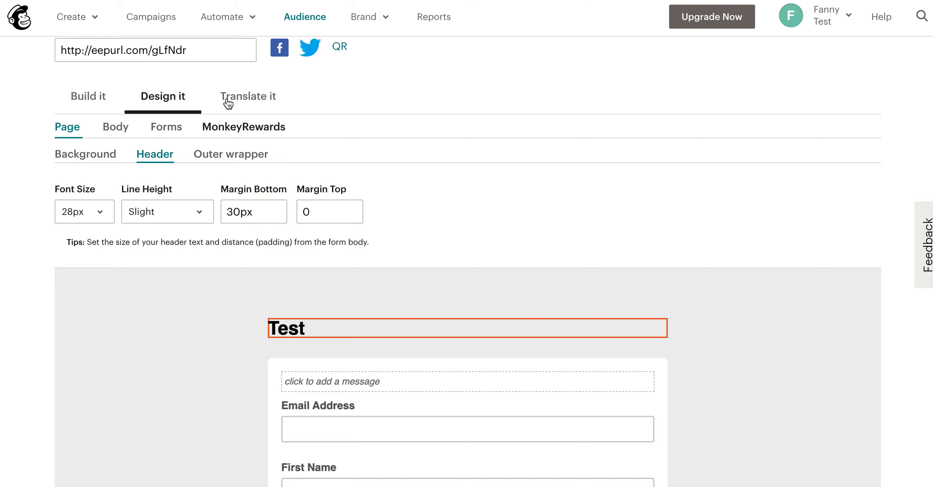
click(114, 130)
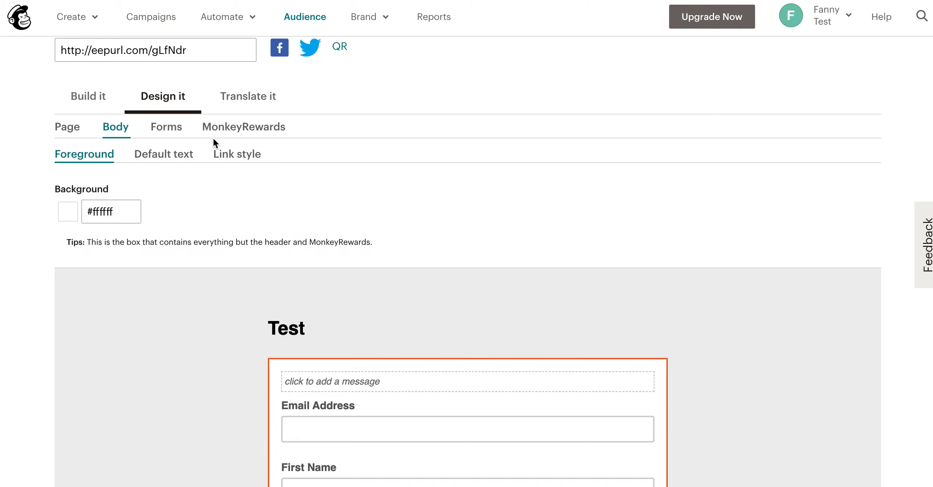
- Examine the form's translation settings, including auto-translate, default language, text direction and the editable English phrases
click(249, 108)
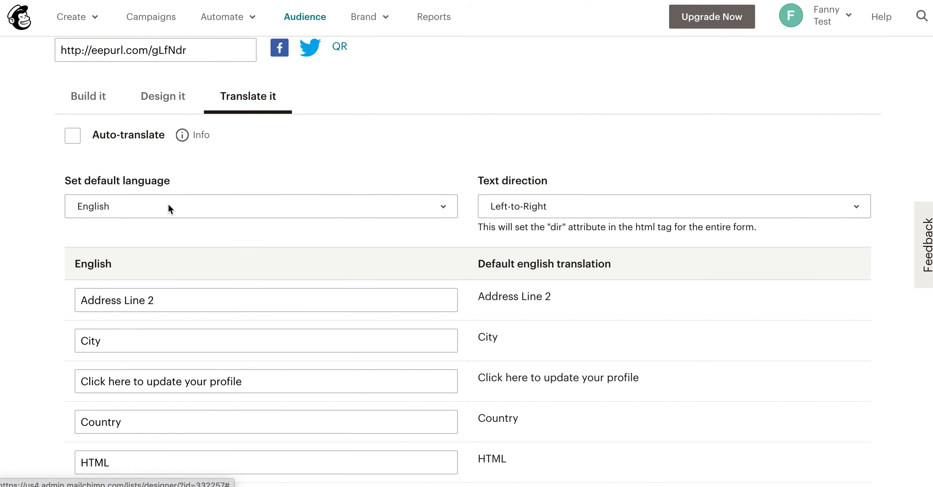
scroll(65, 200, down, 3)
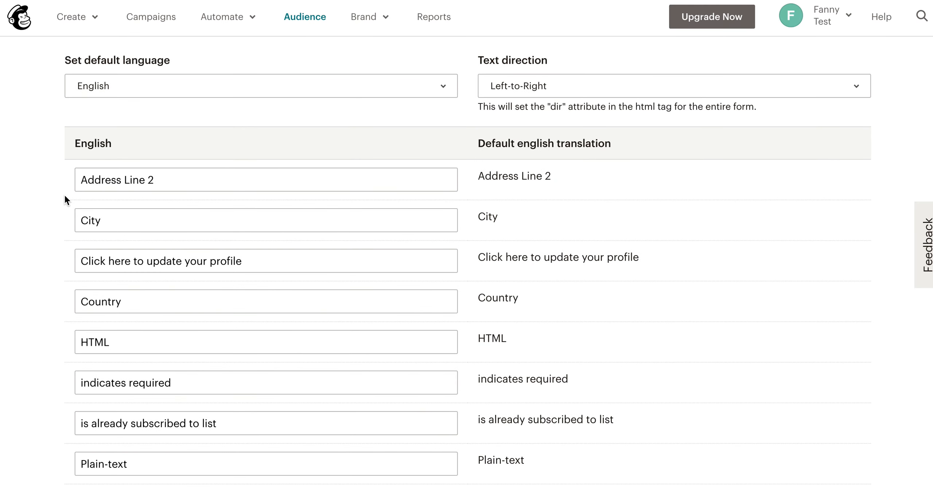
scroll(64, 195, up, 2)
scroll(641, 396, up, 2)
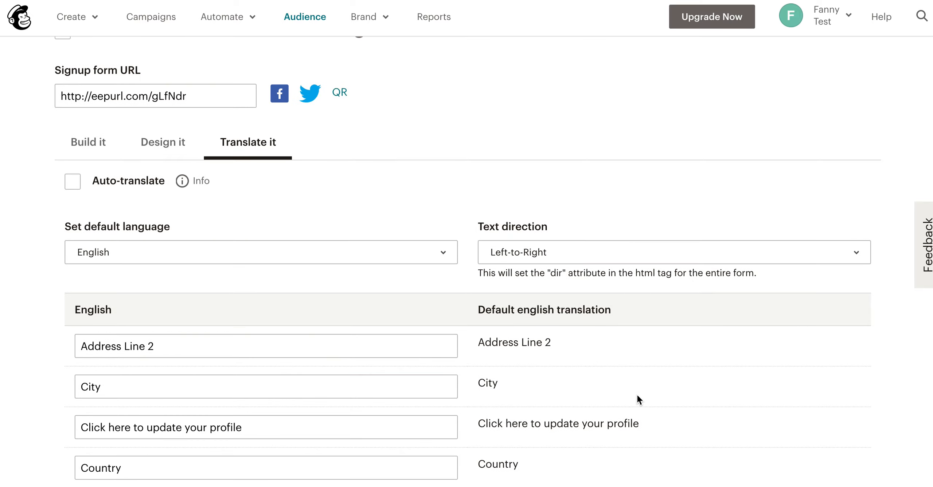
- Return to building the form and review its whole layout, from the signup form URL down to the Subscribe button
click(86, 143)
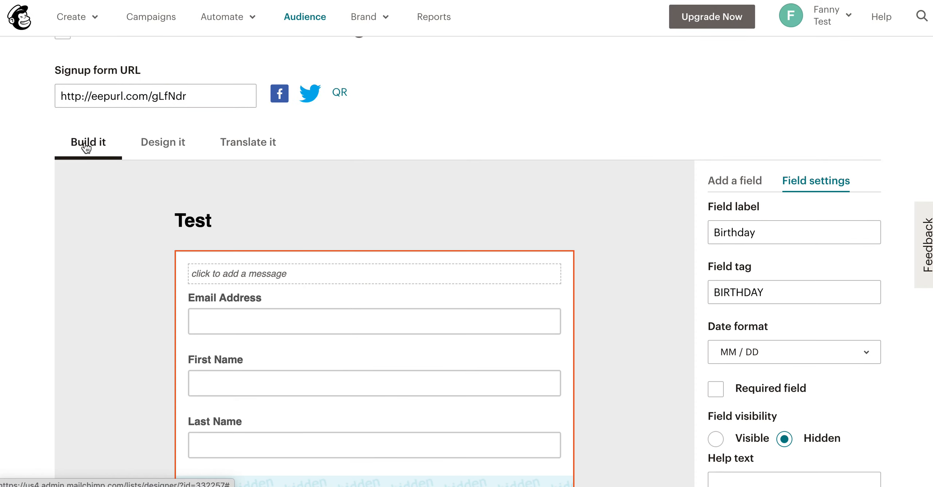
scroll(194, 257, down, 3)
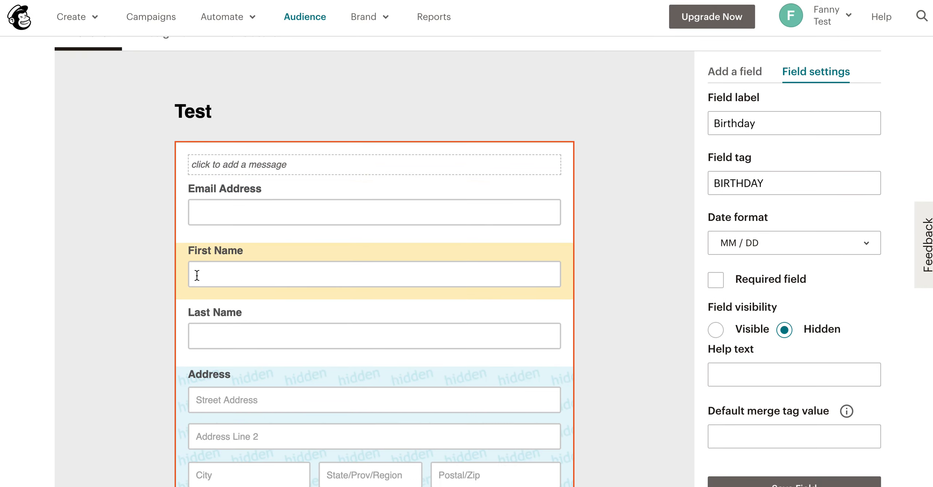
scroll(134, 231, up, 2)
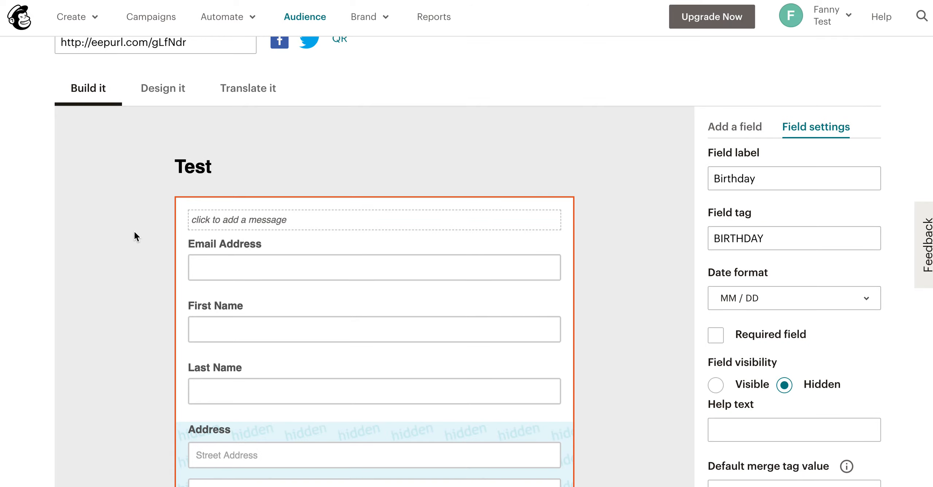
scroll(134, 230, down, 2)
scroll(134, 235, up, 10)
scroll(134, 235, down, 6)
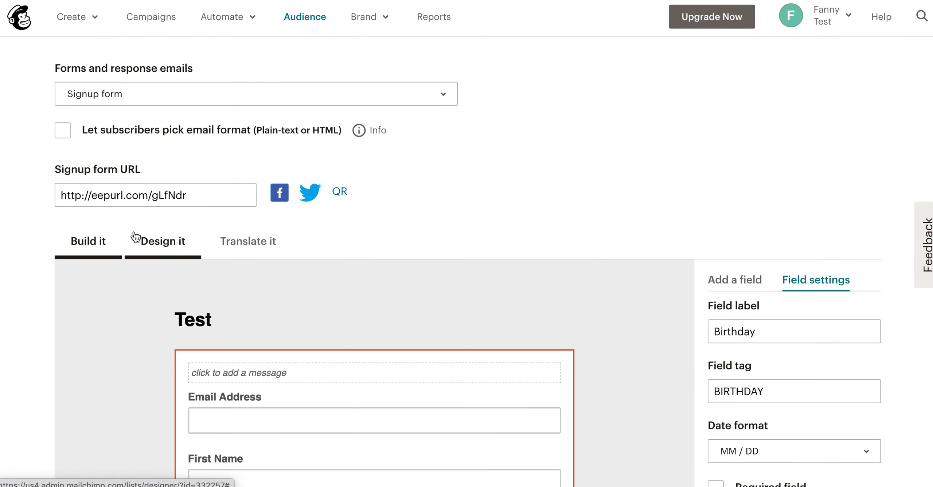
scroll(101, 198, down, 18)
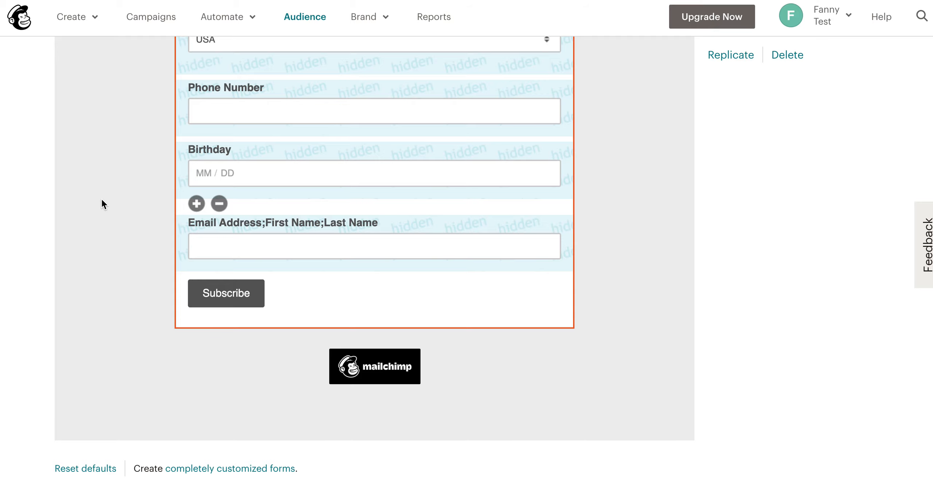
scroll(101, 198, up, 8)
scroll(100, 198, up, 8)
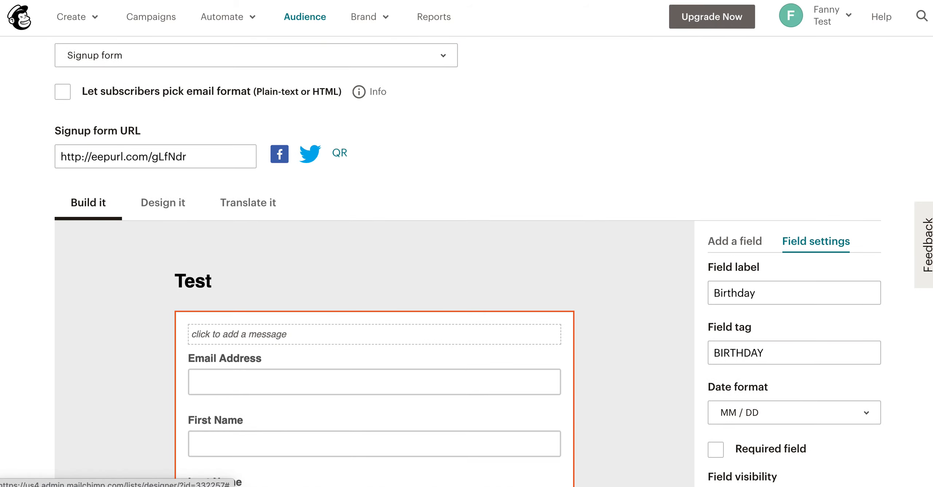